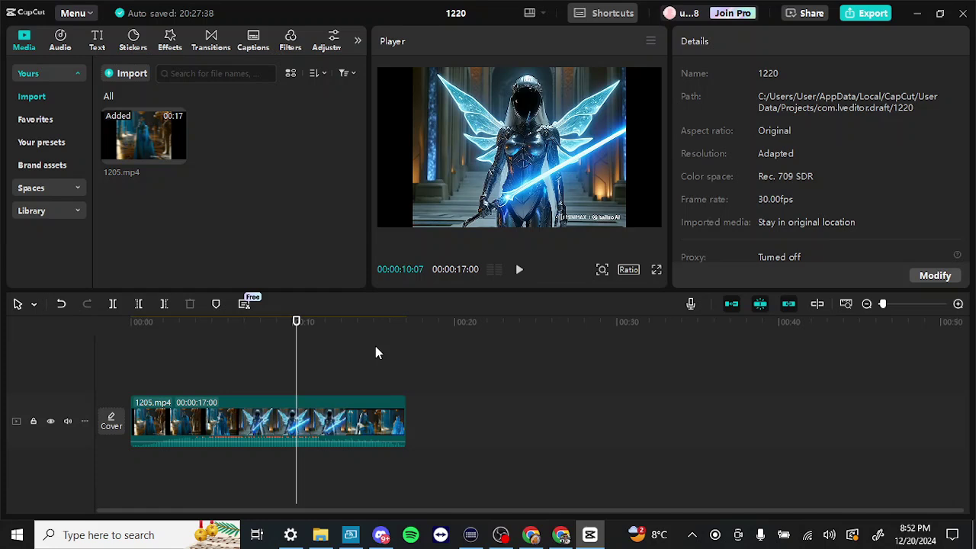
key("b")
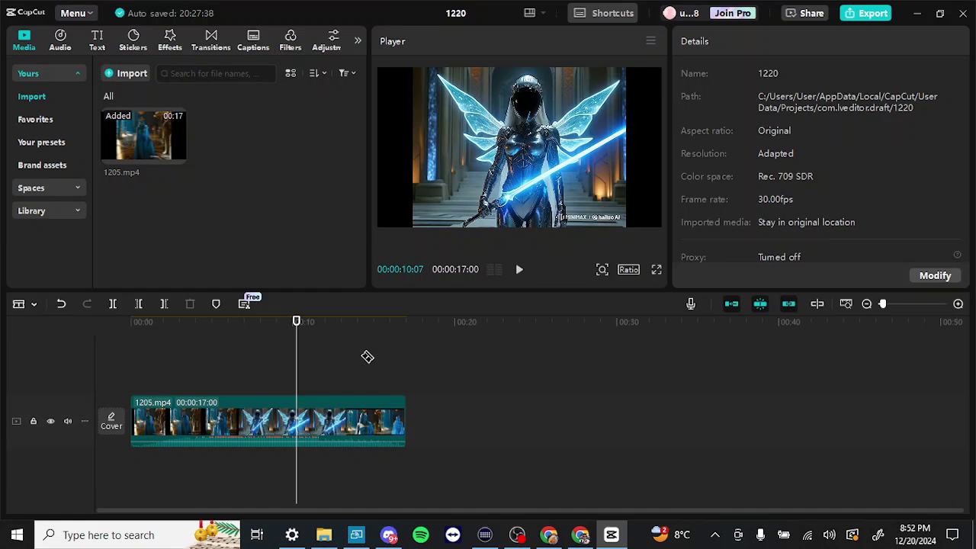
key("a")
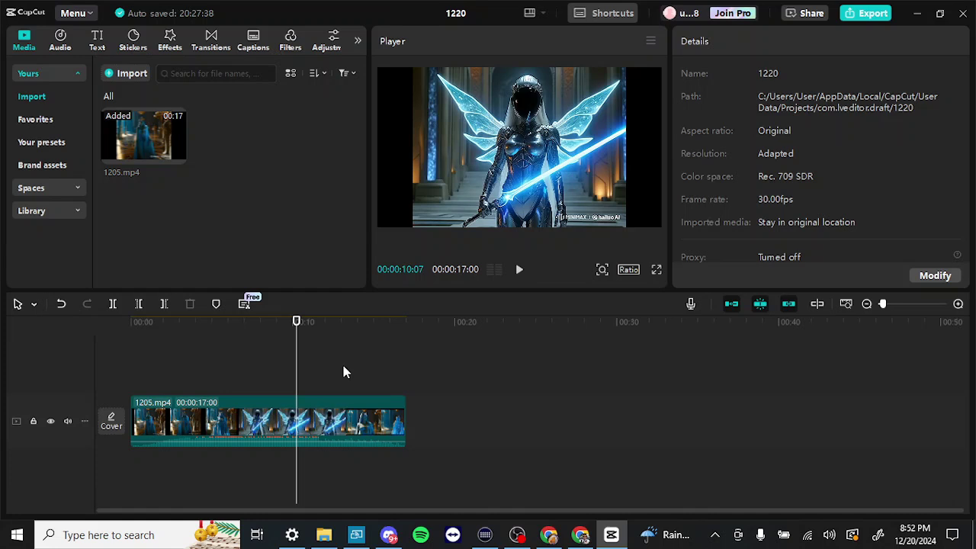
key("b")
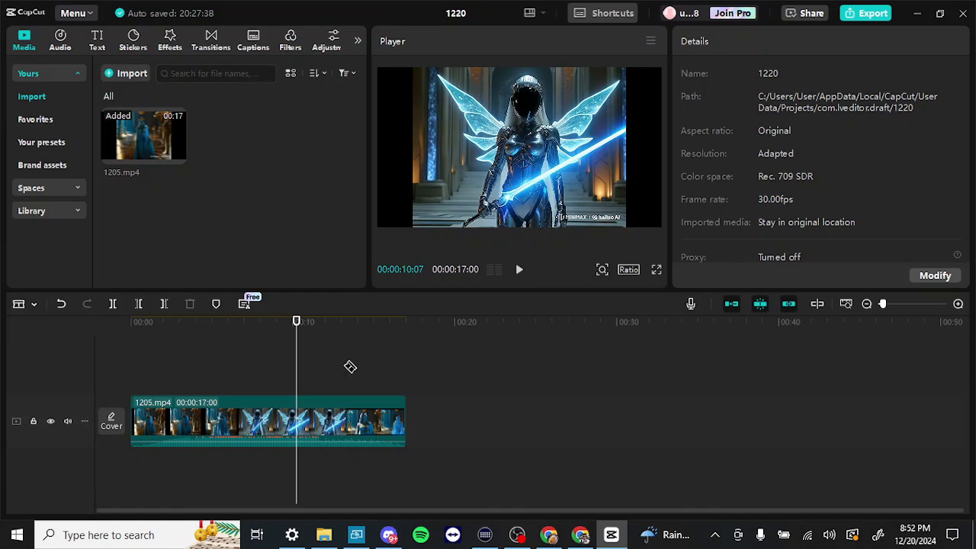